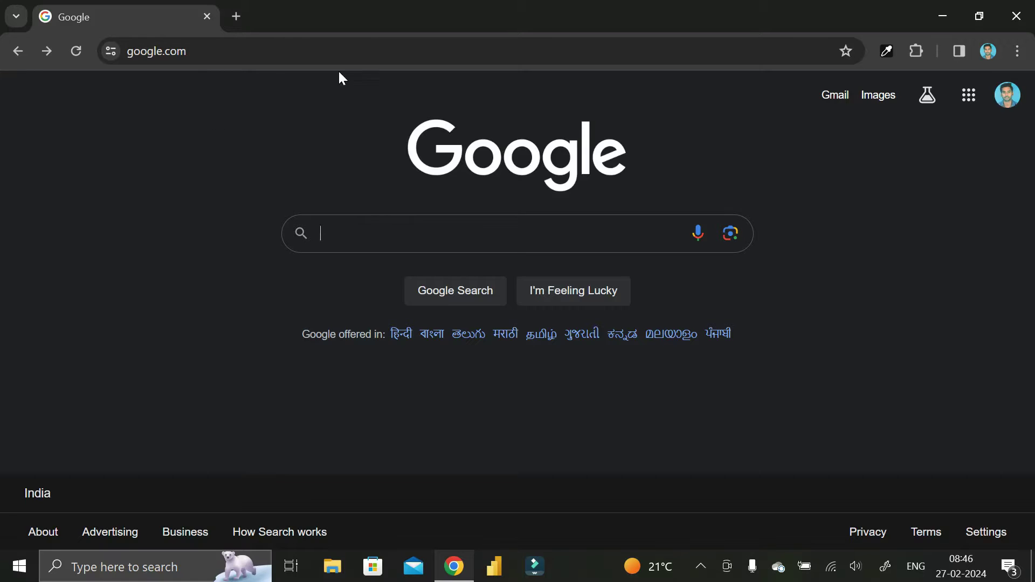
# Step: Search Google for account.microsoft.com and open the Microsoft account result
pyautogui.click(356, 232)
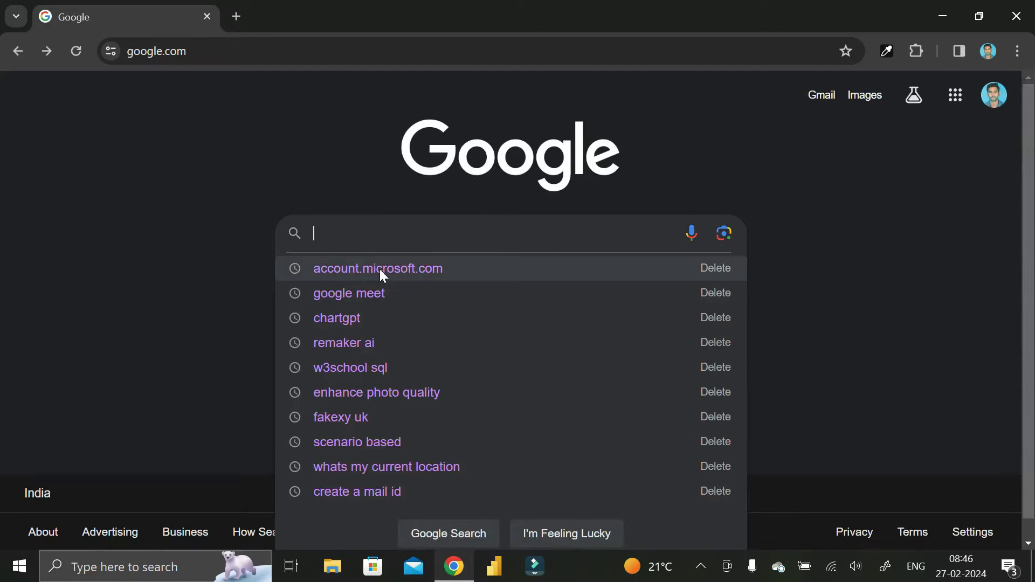
pyautogui.click(458, 269)
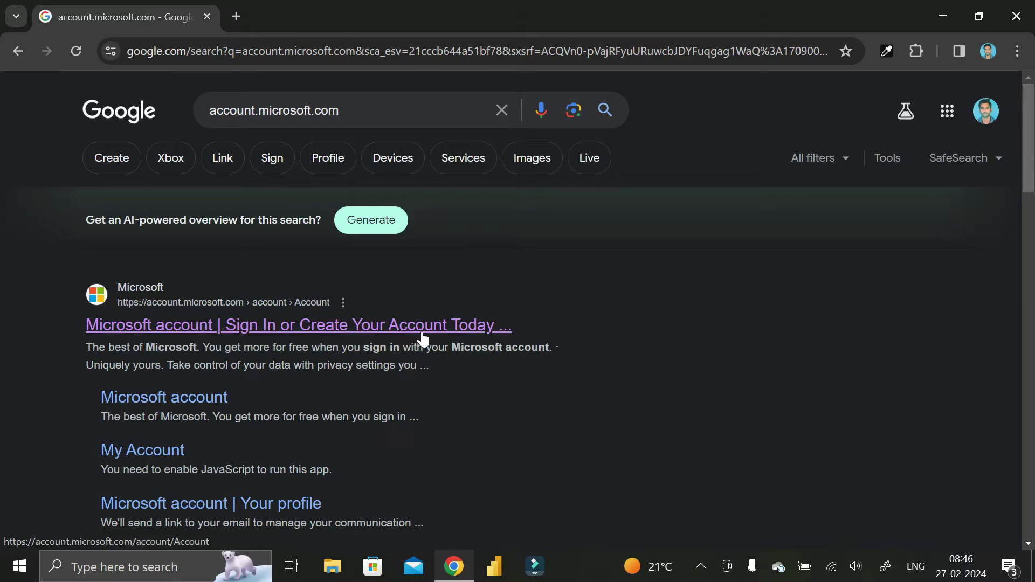
pyautogui.click(301, 326)
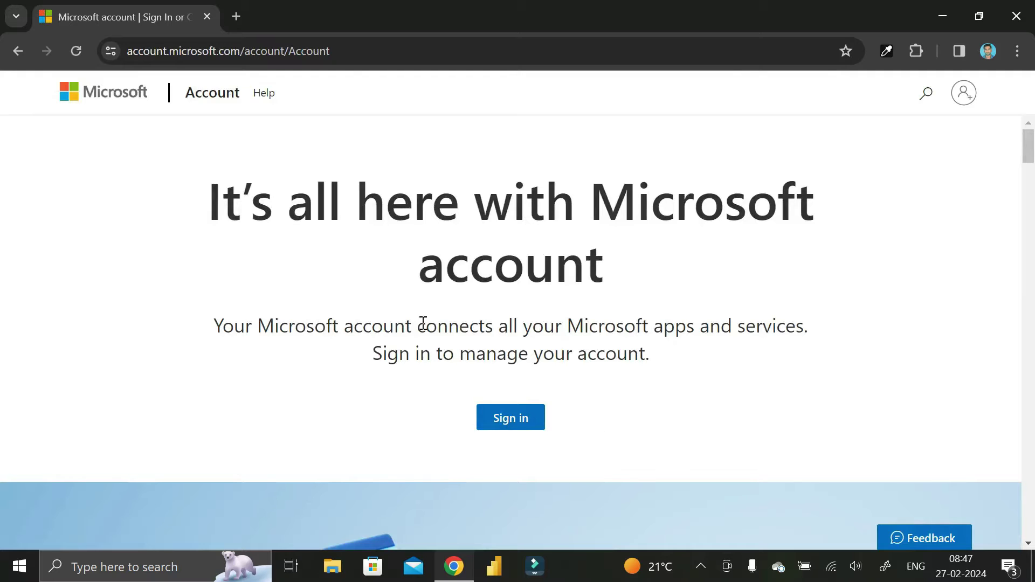
# Step: Go from Sign in to the 'Create one!' new-account form
pyautogui.scroll(-8, 554, 305)
pyautogui.scroll(8, 555, 305)
pyautogui.click(513, 426)
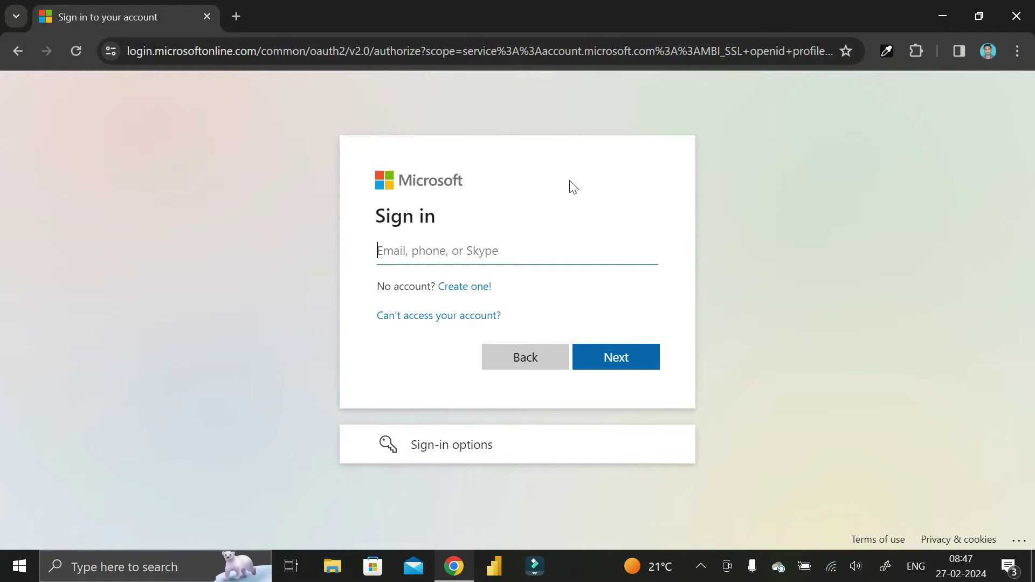
pyautogui.click(462, 295)
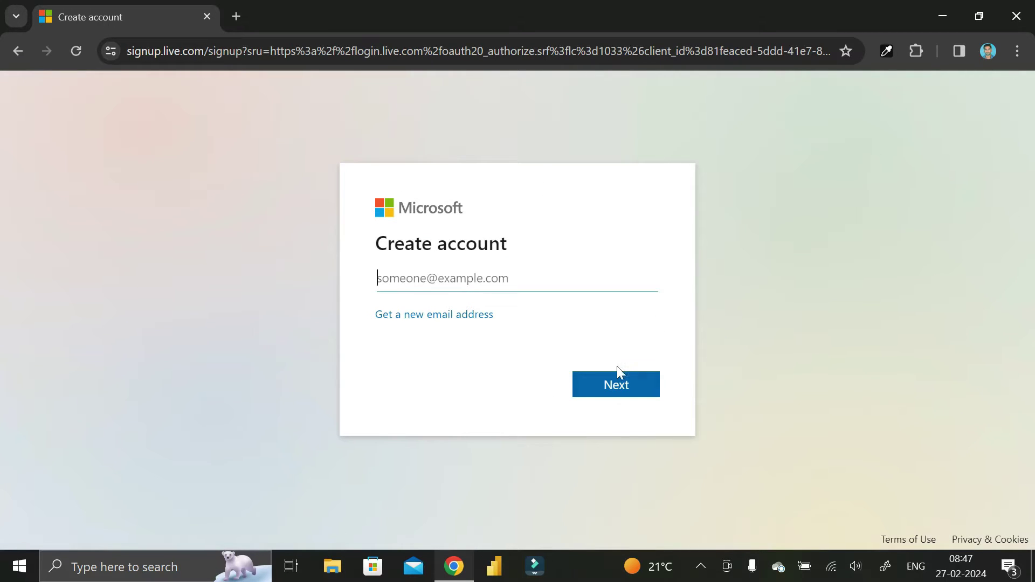
pyautogui.click(434, 325)
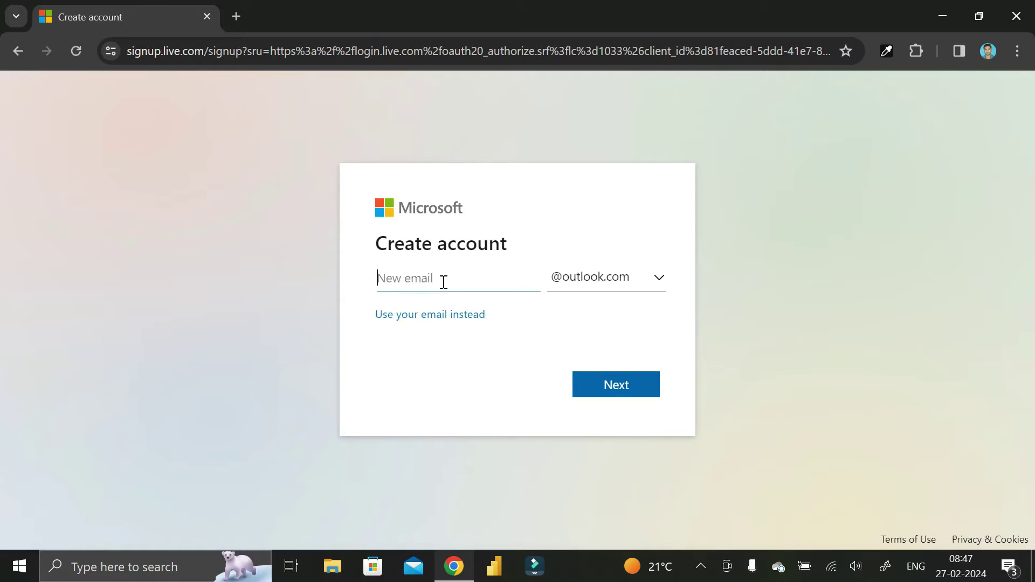
pyautogui.click(600, 282)
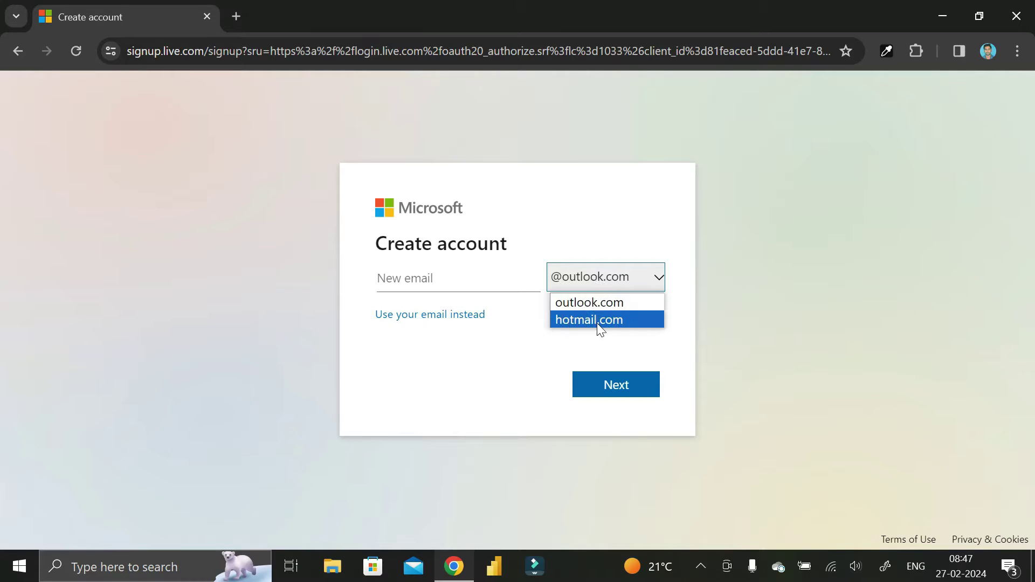
pyautogui.click(498, 333)
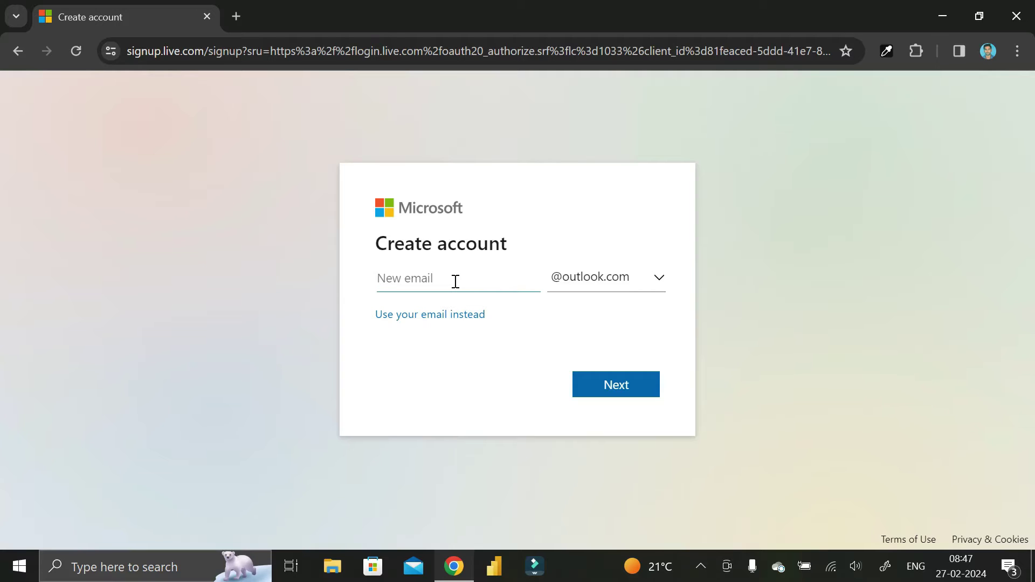
pyautogui.click(604, 283)
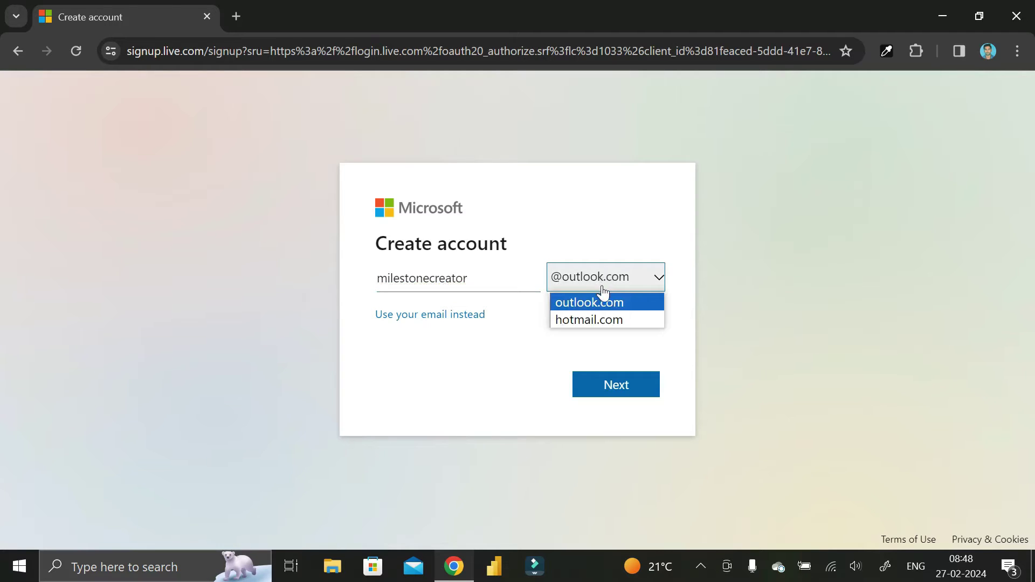
pyautogui.click(602, 305)
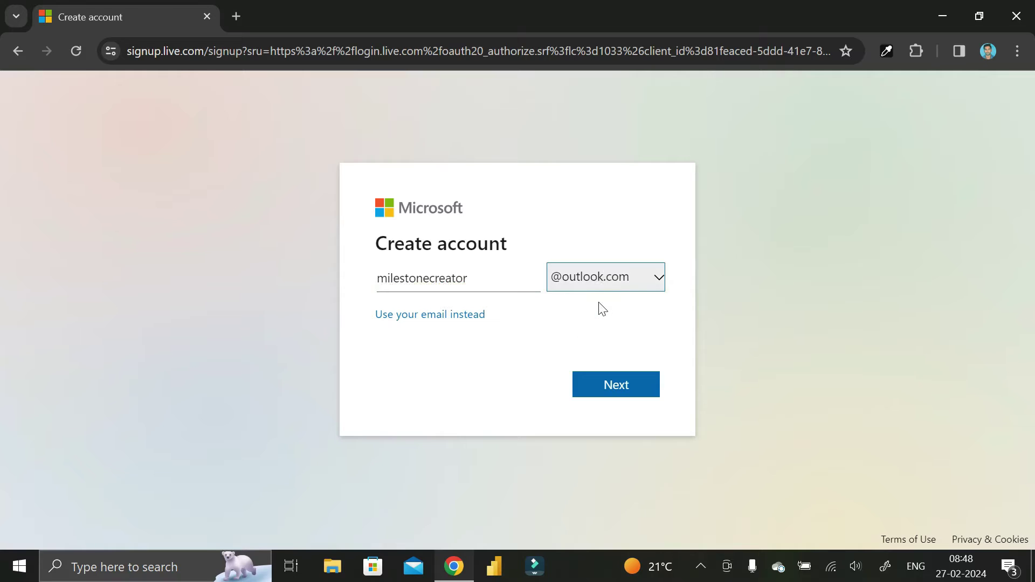
pyautogui.click(620, 386)
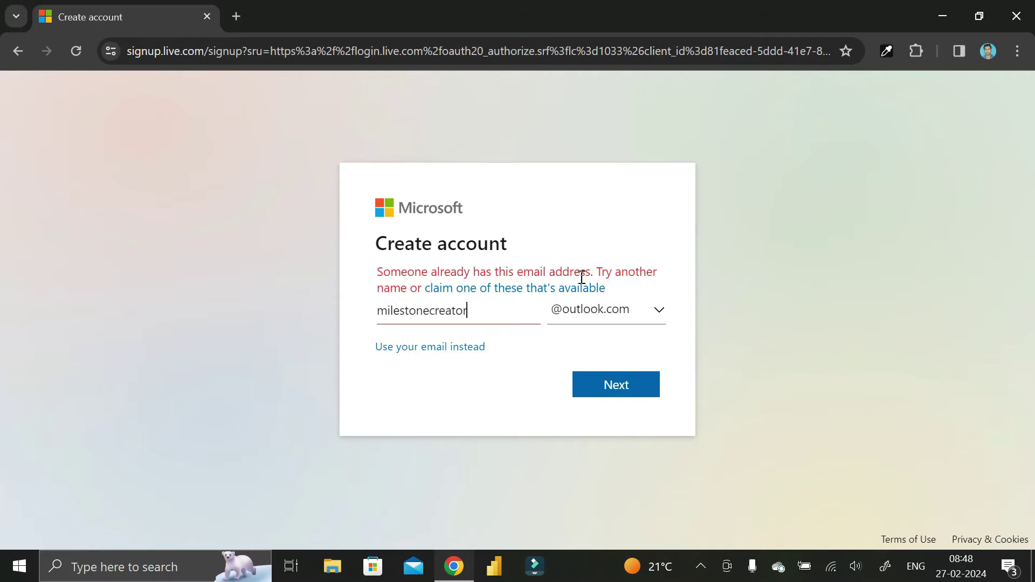
# Step: Append 02 to the already-taken username and resubmit
pyautogui.click(476, 313)
pyautogui.write('02')
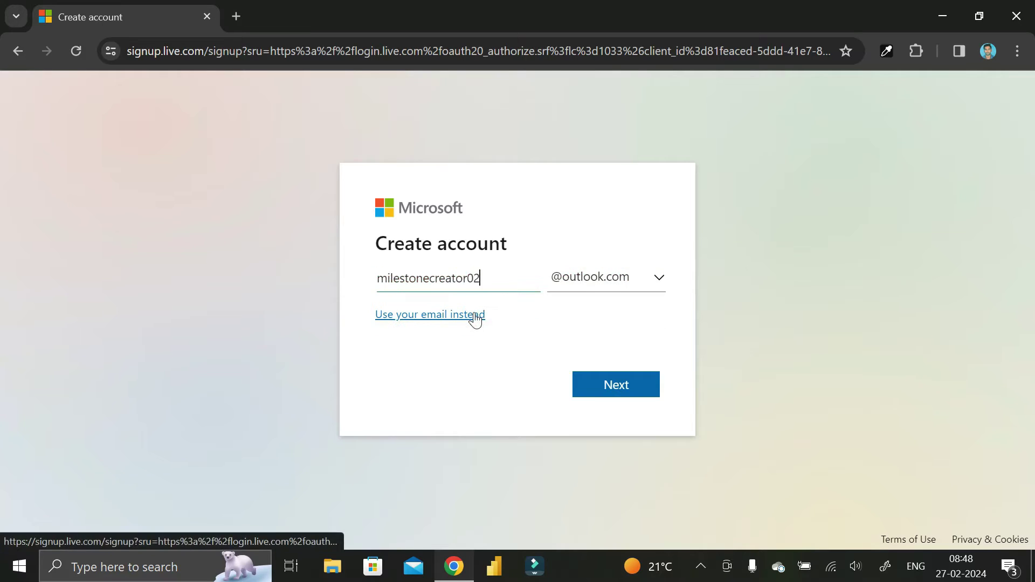
pyautogui.click(617, 386)
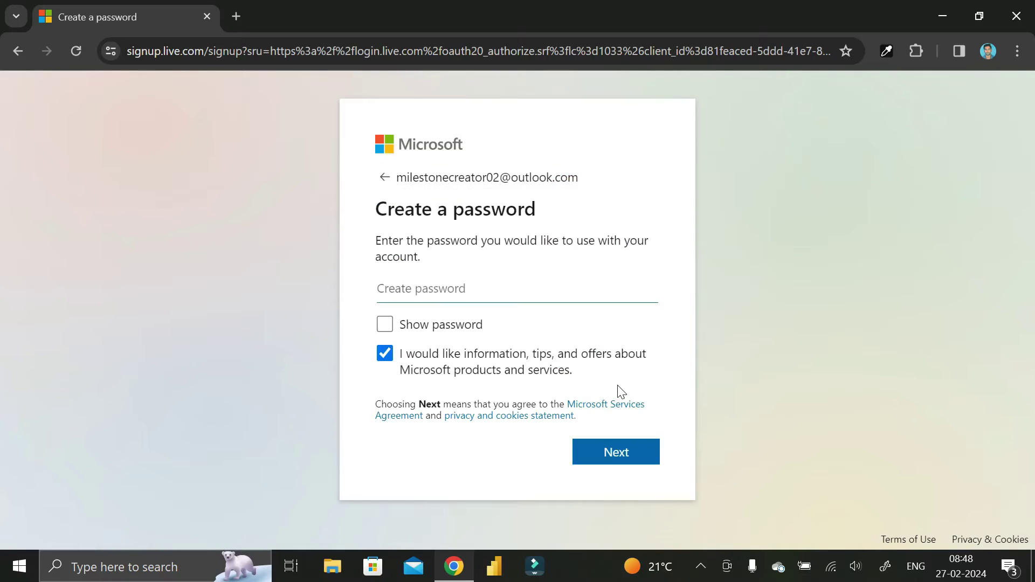
# Step: Set the account password and decline saving it in the browser
pyautogui.click(457, 292)
pyautogui.press('capslock')
pyautogui.write('ab')
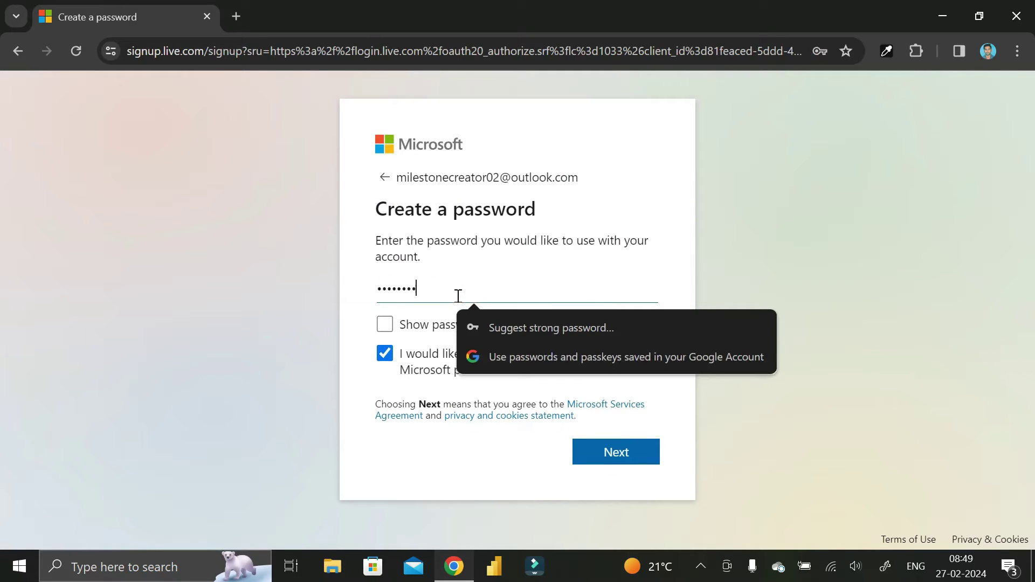
pyautogui.click(616, 453)
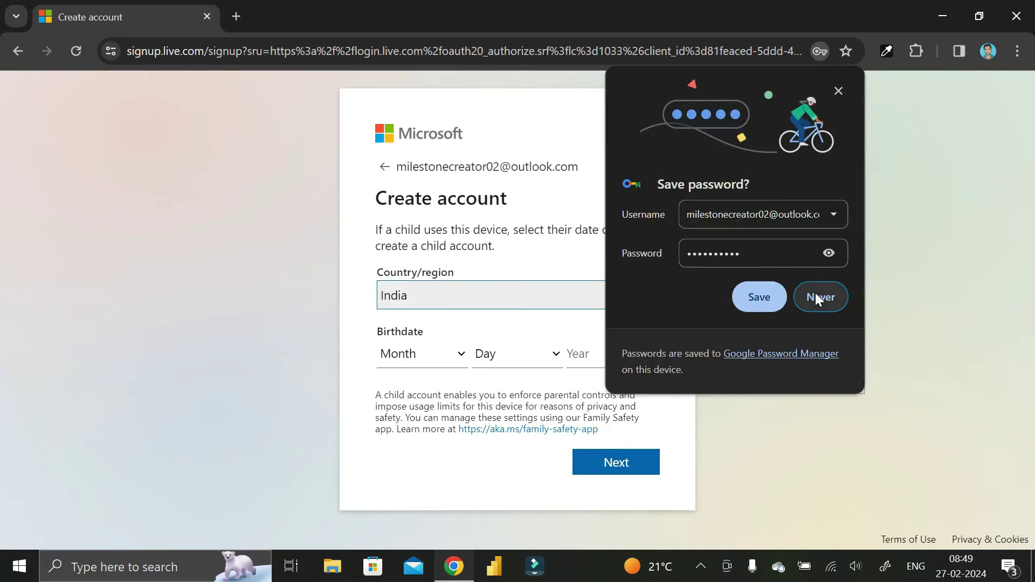
pyautogui.click(814, 294)
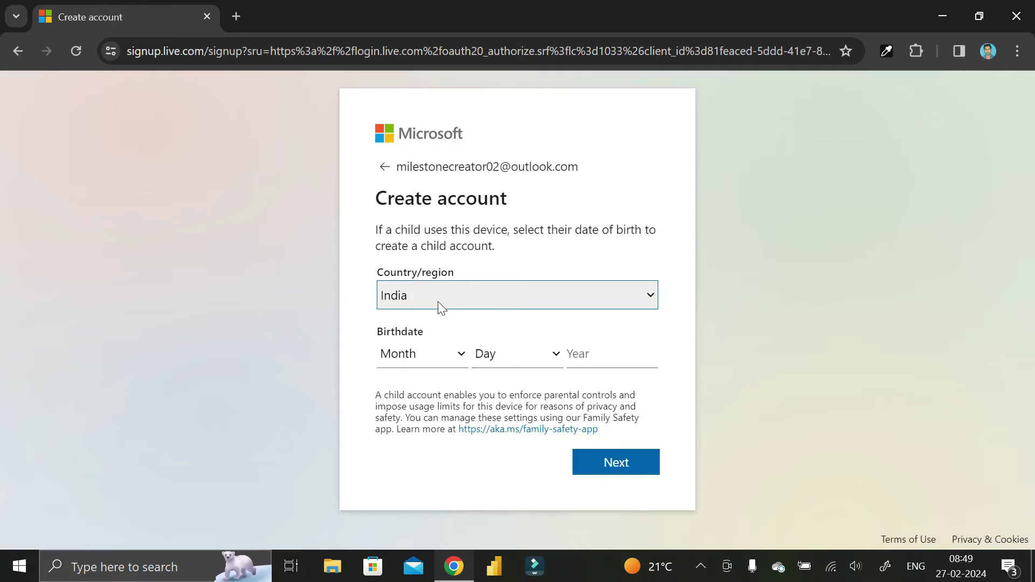
pyautogui.click(452, 303)
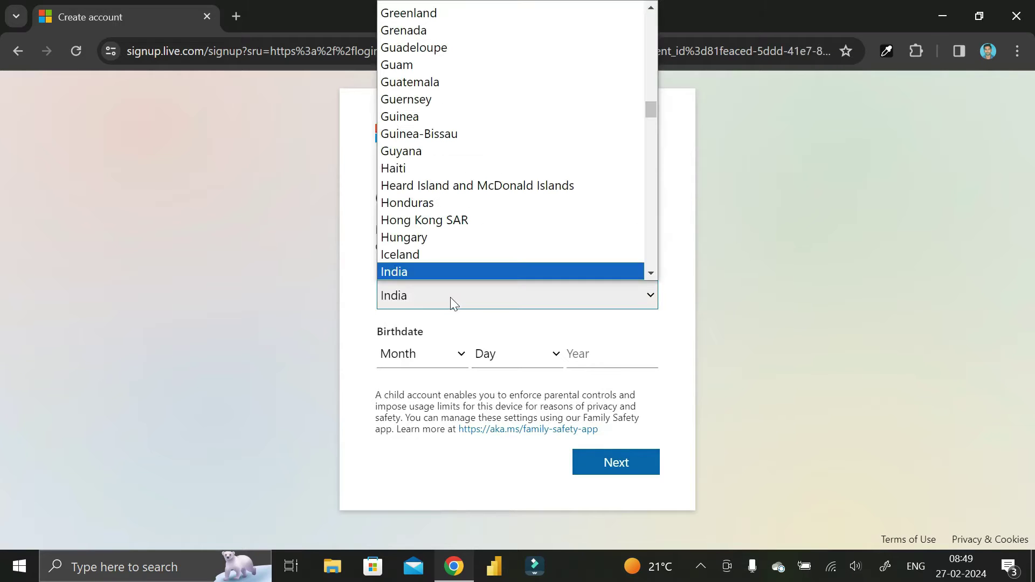
pyautogui.click(451, 304)
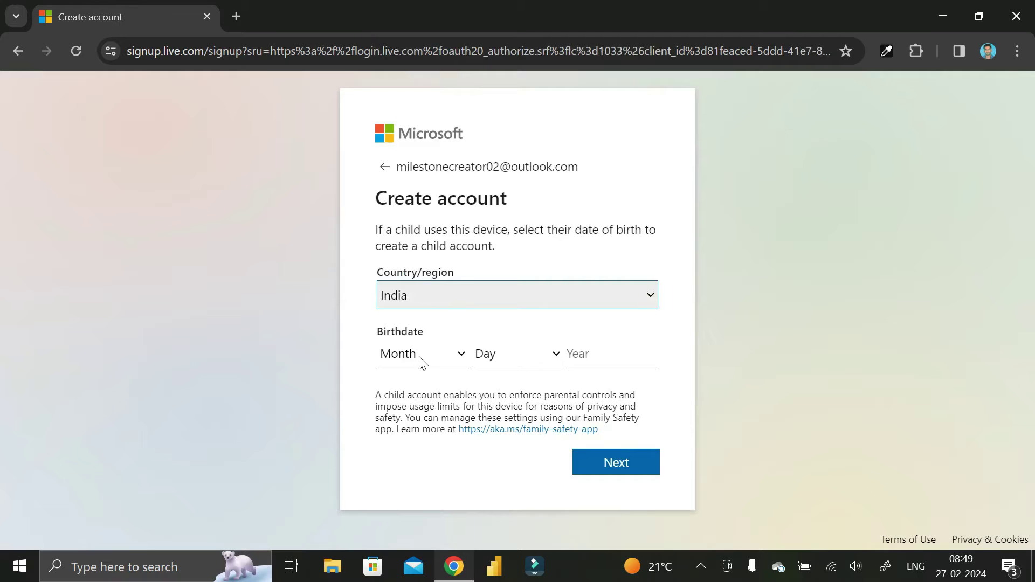
pyautogui.click(422, 361)
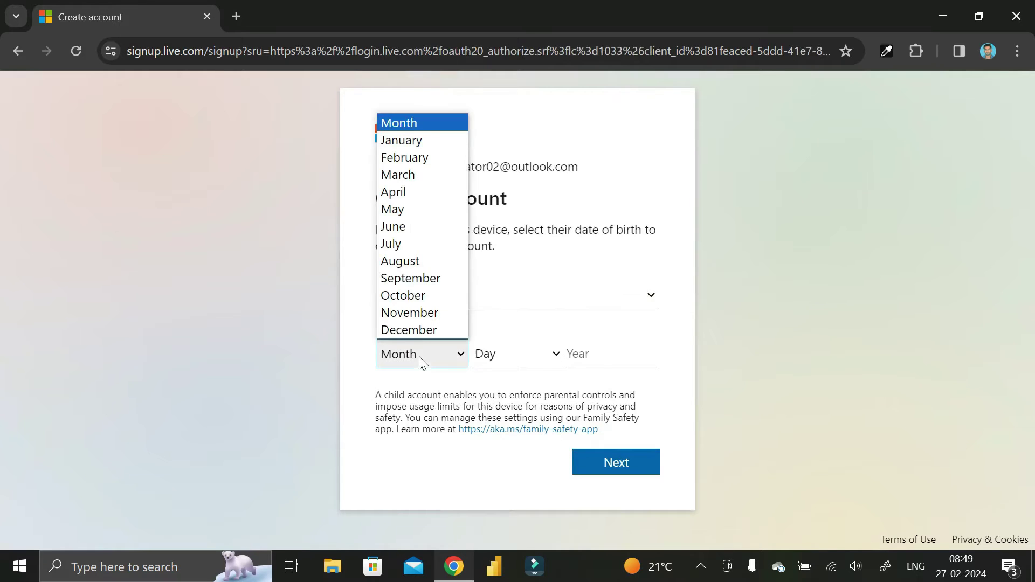
pyautogui.click(401, 194)
pyautogui.click(497, 353)
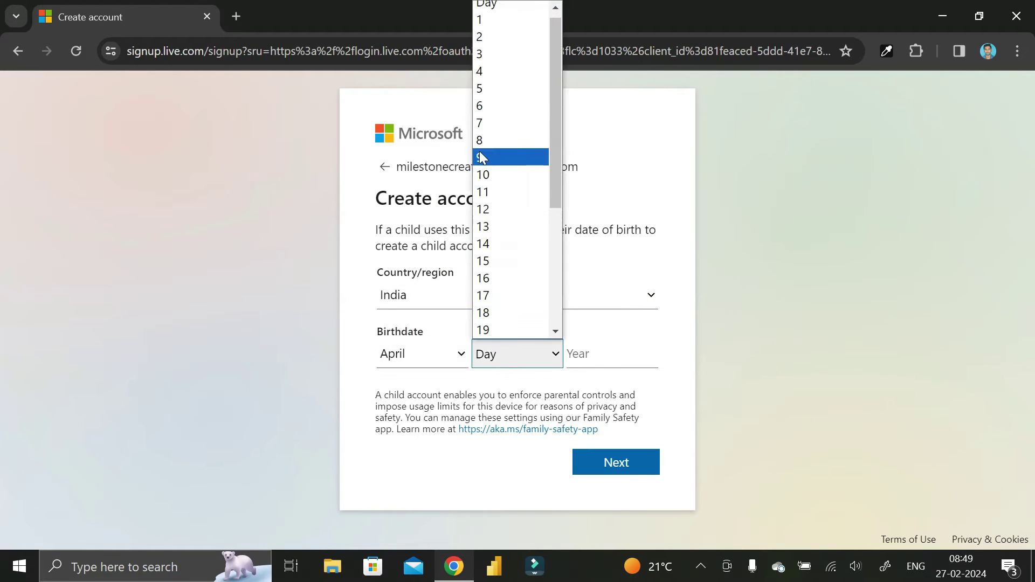
pyautogui.click(490, 174)
pyautogui.click(584, 351)
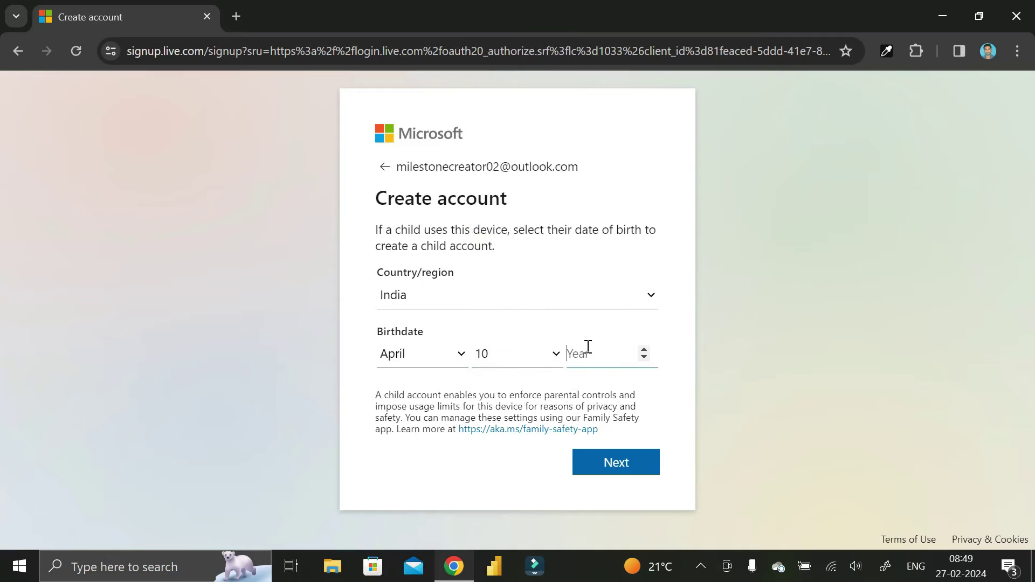
pyautogui.write('1994')
pyautogui.click(618, 462)
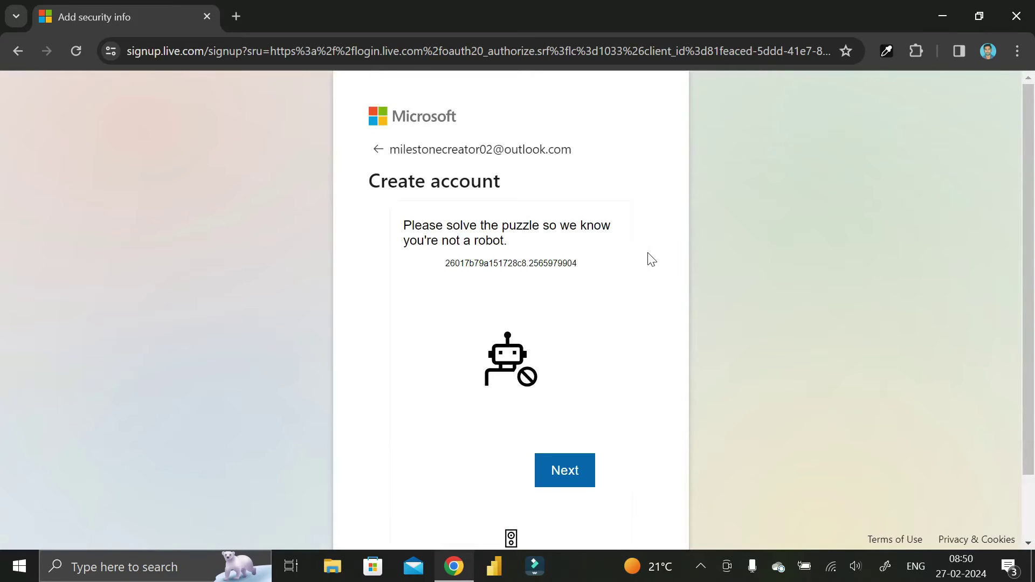
# Step: Rotate the car three steps to match the hand's direction and submit the puzzle
pyautogui.scroll(-2, 645, 315)
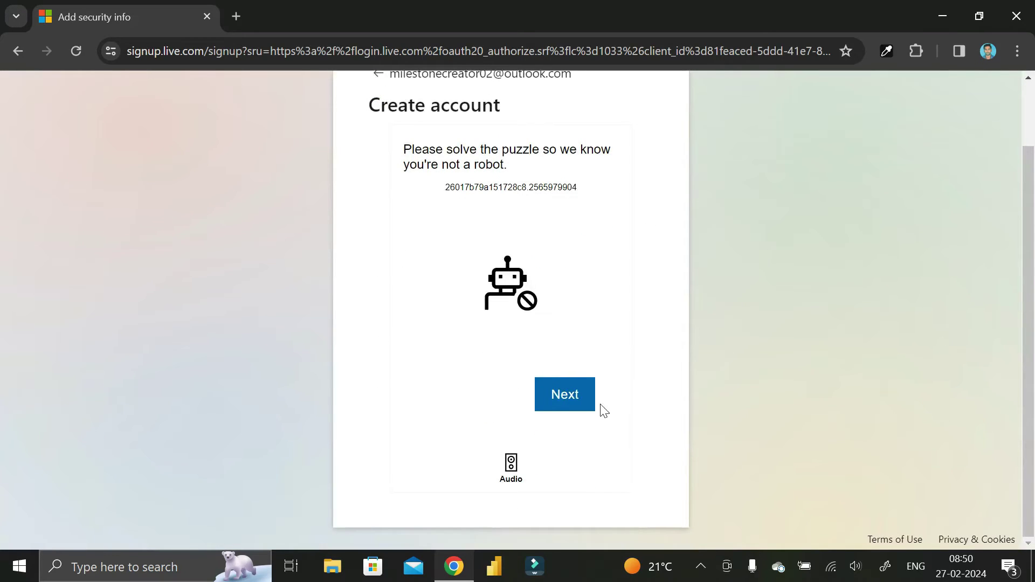
pyautogui.click(564, 399)
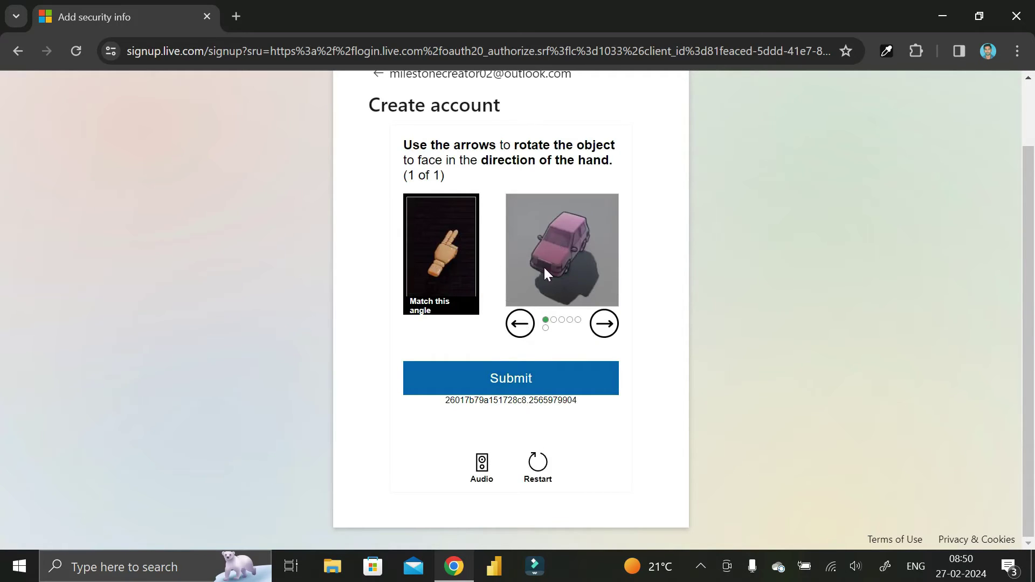
pyautogui.click(521, 327)
pyautogui.click(522, 330)
pyautogui.click(522, 331)
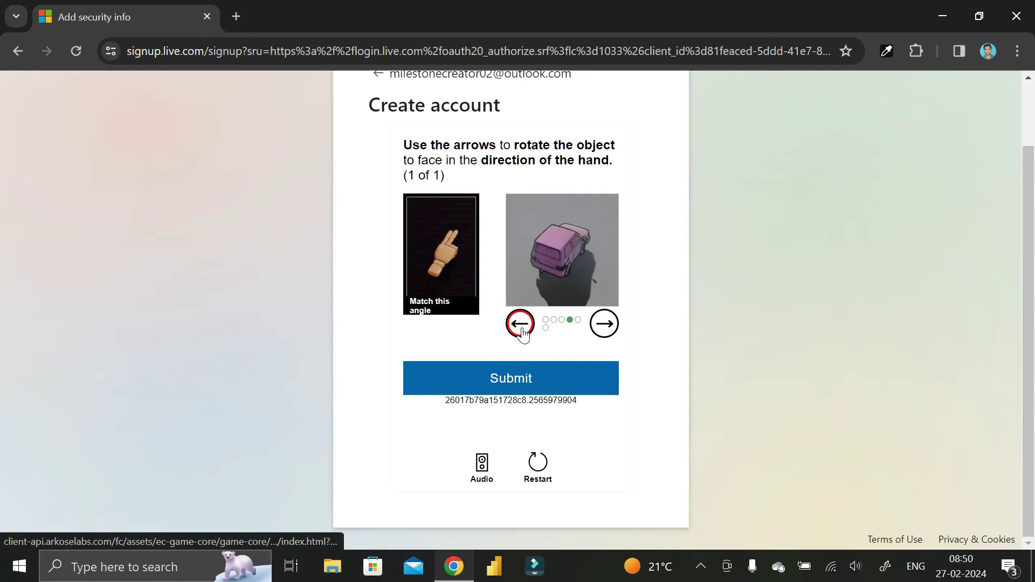
pyautogui.click(521, 385)
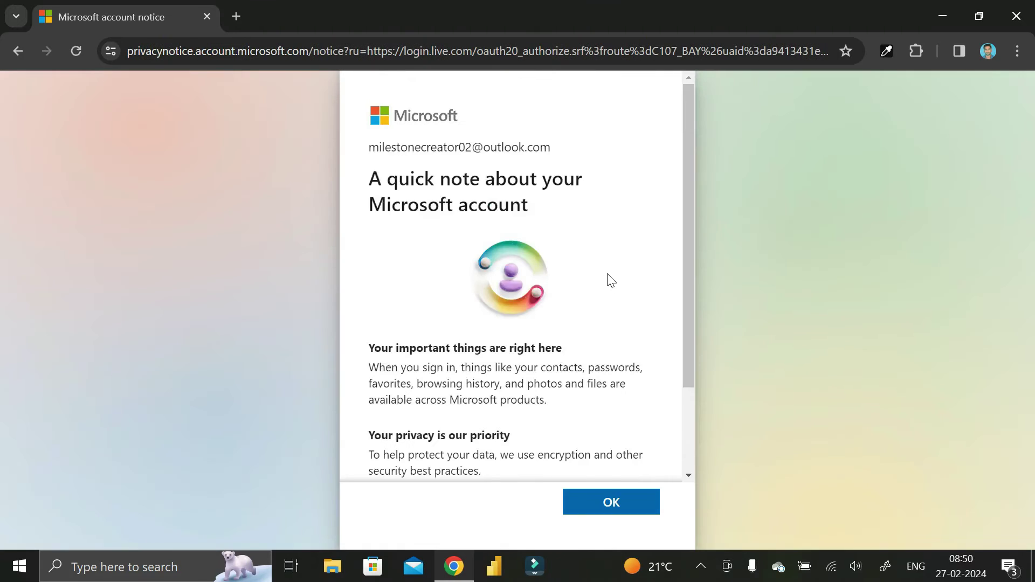
pyautogui.scroll(-3, 609, 279)
# Step: Acknowledge the account notice with OK, then open the M avatar's account panel
pyautogui.click(611, 503)
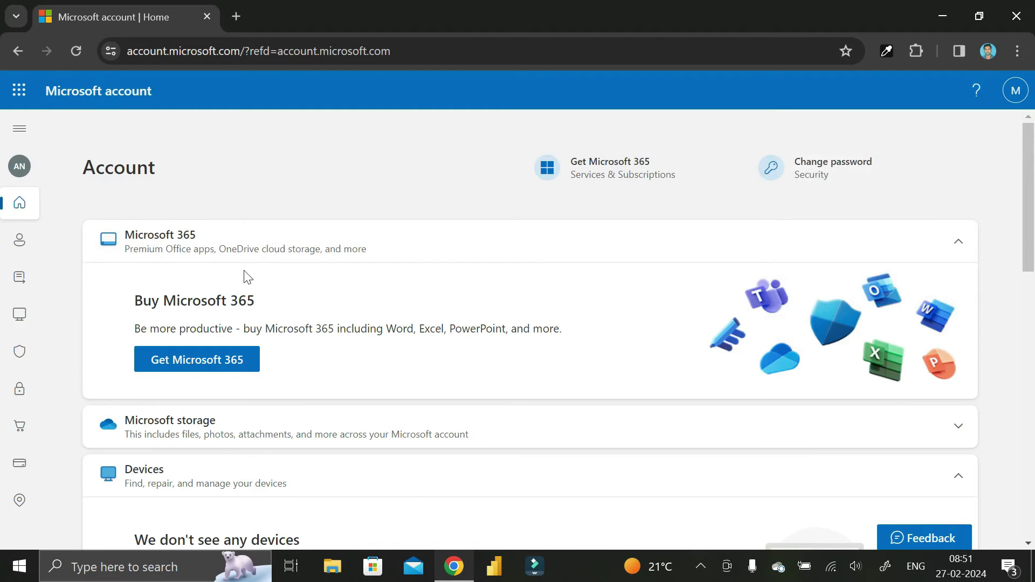
pyautogui.scroll(-7, 469, 345)
pyautogui.scroll(7, 469, 345)
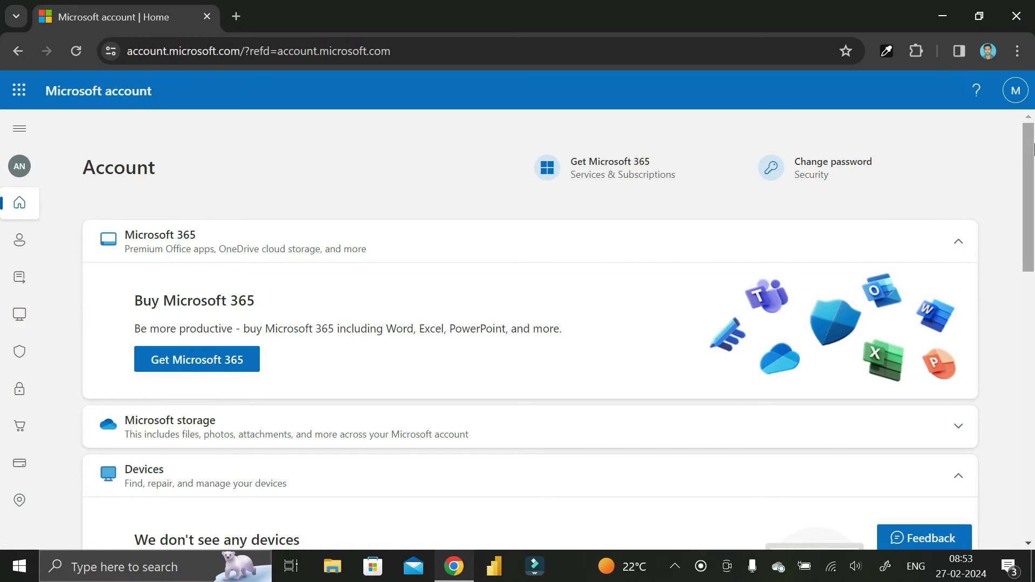
pyautogui.click(1018, 95)
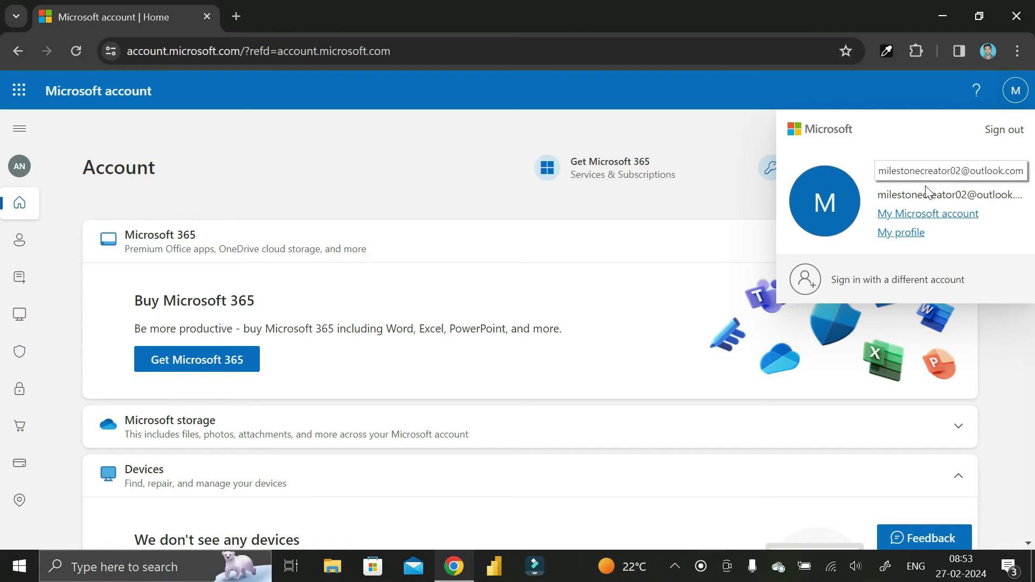
# Step: On My profile, pick DSC_0045 from Desktop > 100ABCD_ as the new photo
pyautogui.click(897, 241)
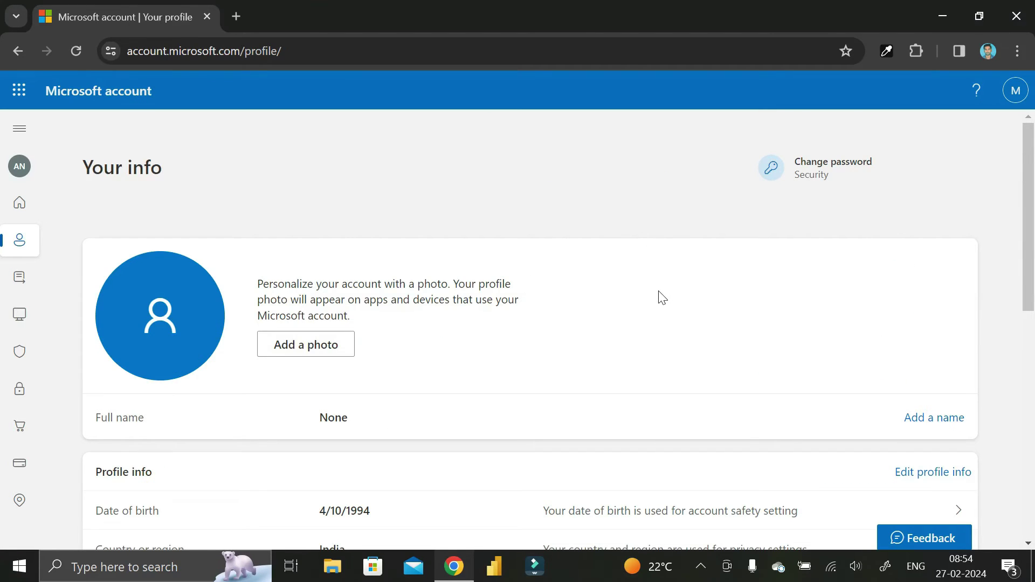
pyautogui.scroll(-1, 658, 296)
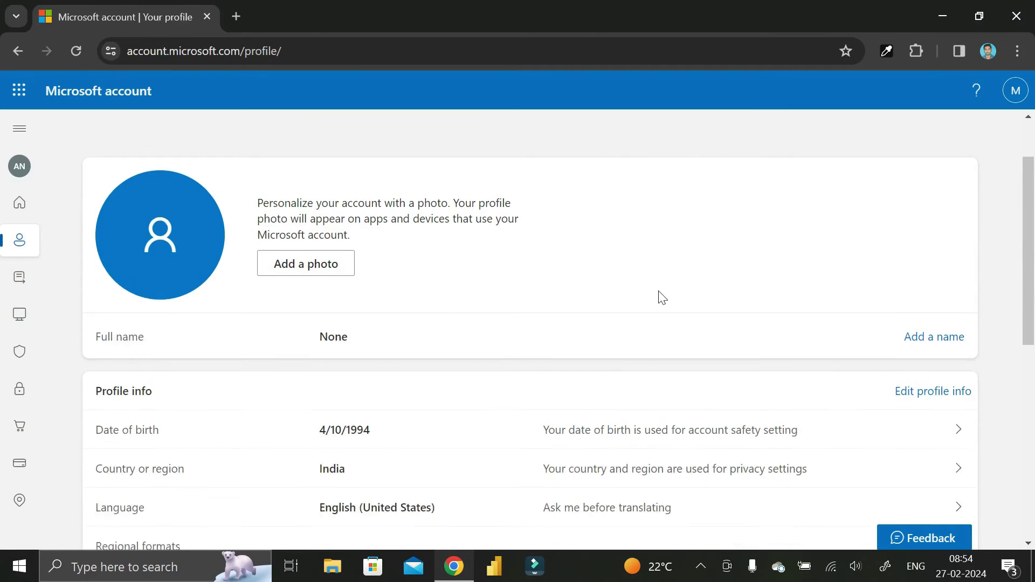
pyautogui.click(299, 272)
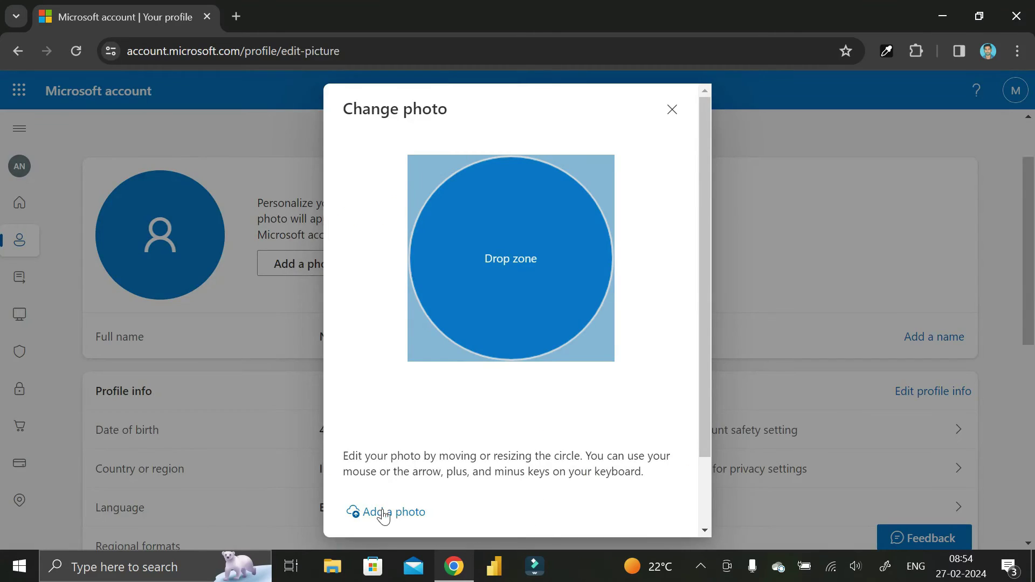
pyautogui.click(388, 519)
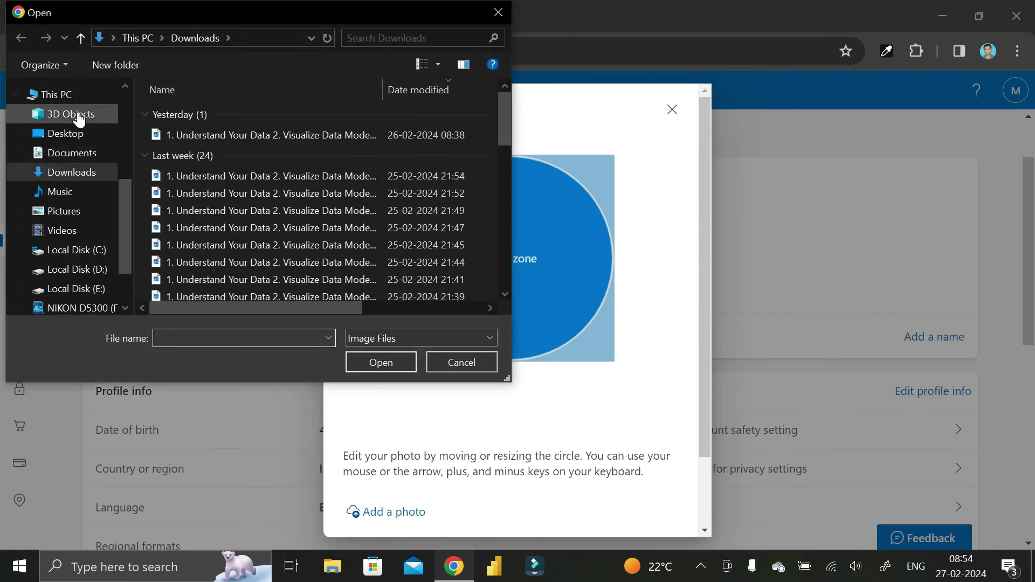
pyautogui.click(54, 135)
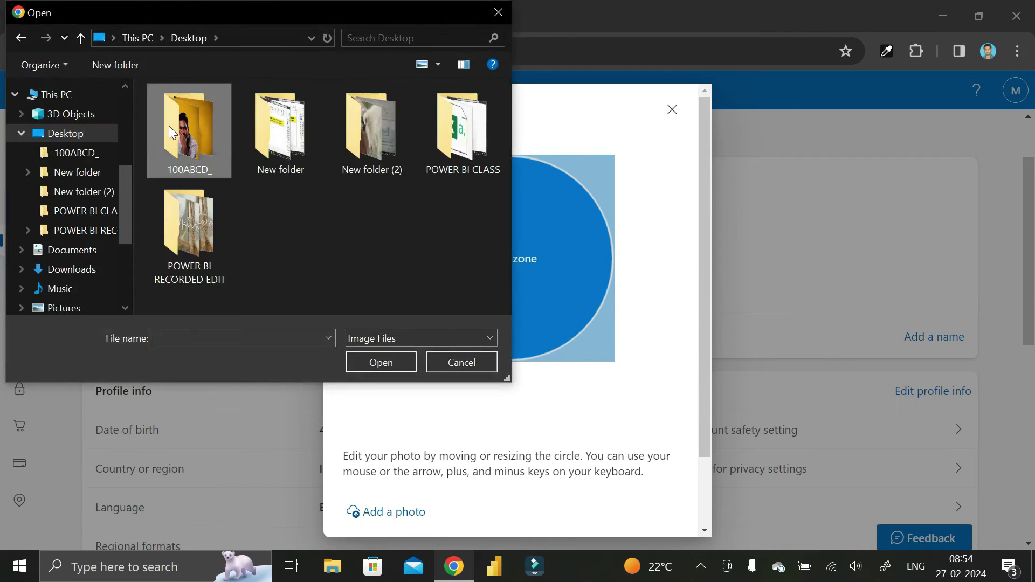
pyautogui.doubleClick(169, 125)
pyautogui.scroll(-3, 312, 276)
pyautogui.click(452, 175)
# Step: Tilt the photo about one degree, save it, and close the confirmation
pyautogui.click(387, 364)
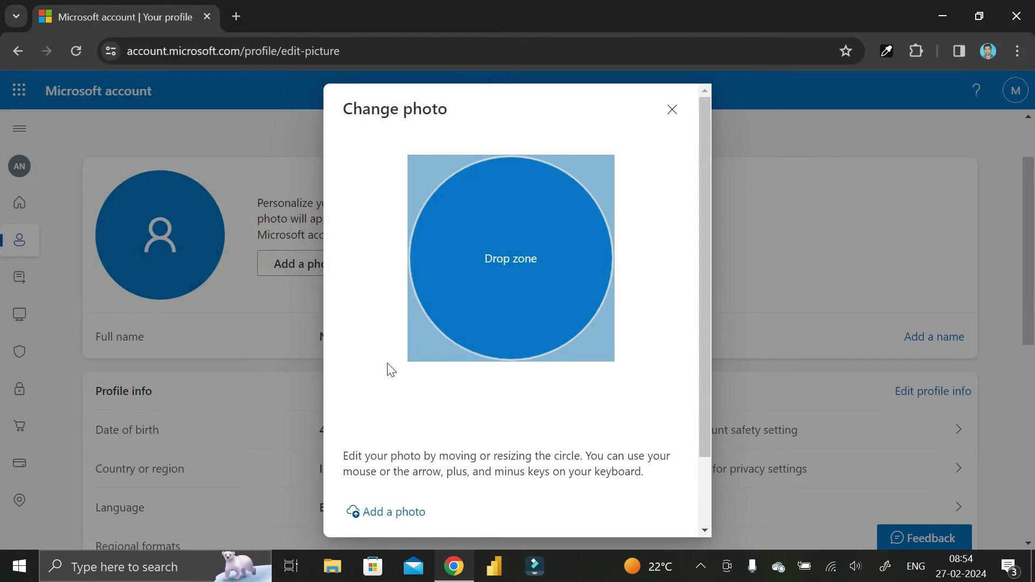
pyautogui.click(522, 386)
pyautogui.moveTo(512, 364); pyautogui.dragTo(596, 379)
pyautogui.scroll(-1, 582, 426)
pyautogui.scroll(1, 614, 393)
pyautogui.scroll(-2, 600, 461)
pyautogui.click(576, 506)
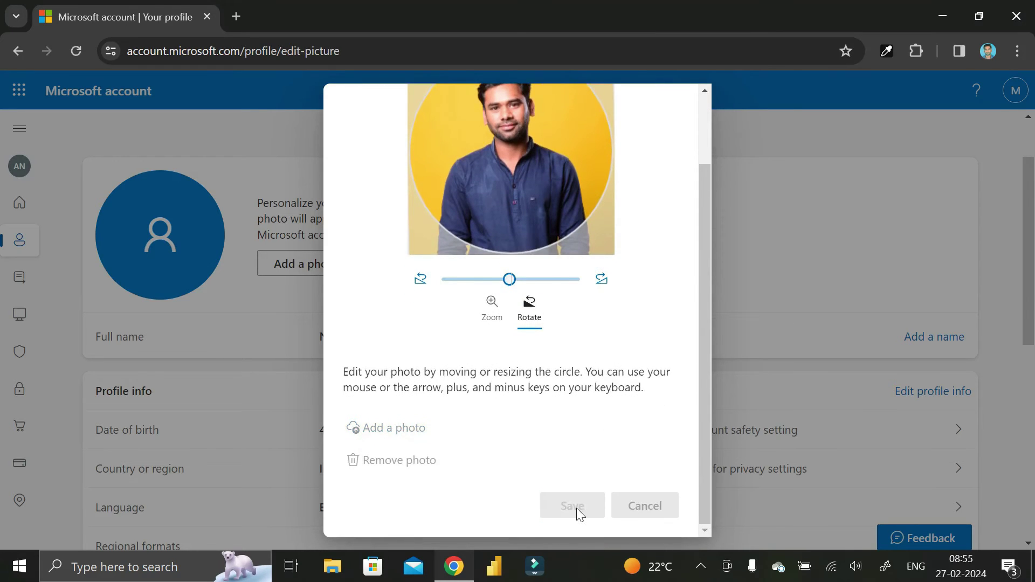
pyautogui.click(672, 110)
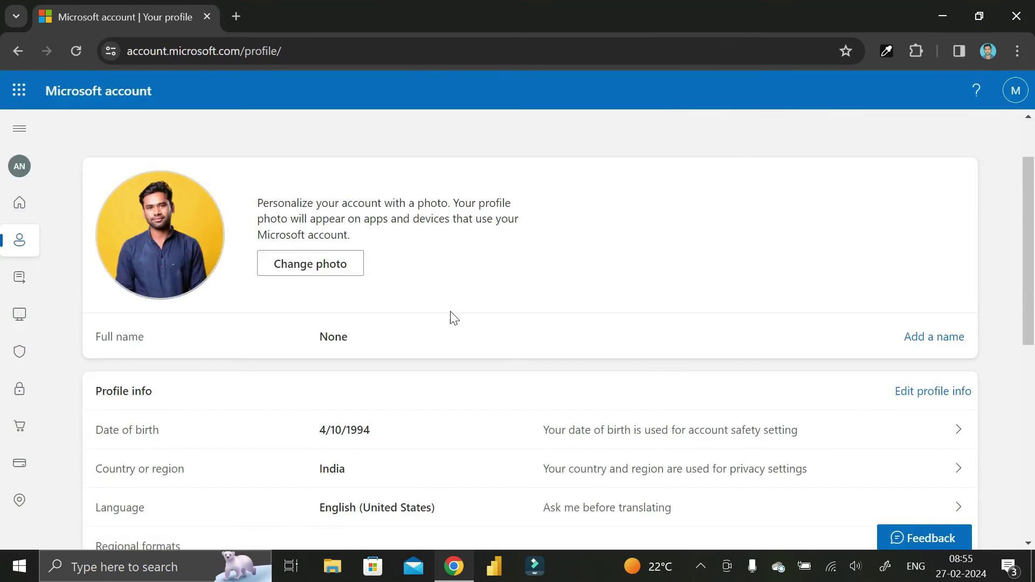
pyautogui.scroll(-3, 445, 318)
pyautogui.scroll(3, 432, 312)
# Step: Enter the first and last name, answer a refreshed captcha, and save the name
pyautogui.click(930, 340)
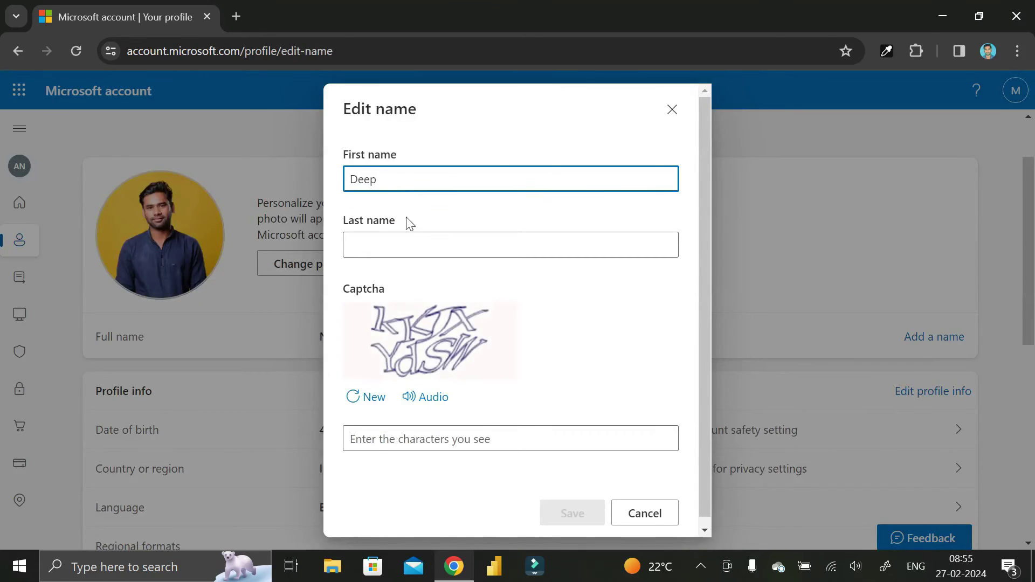
pyautogui.click(412, 241)
pyautogui.write('Kumar')
pyautogui.click(448, 438)
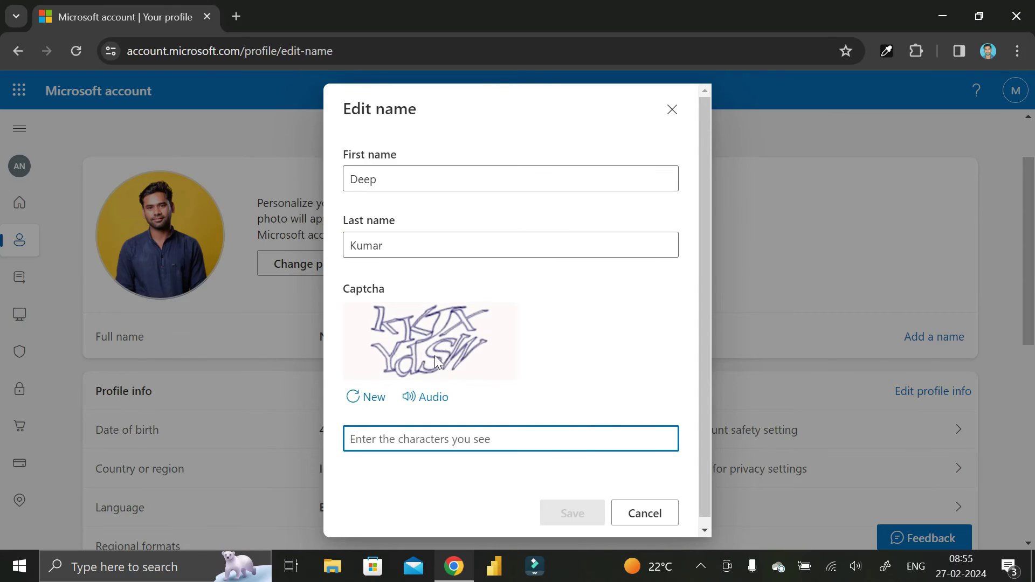
pyautogui.click(362, 404)
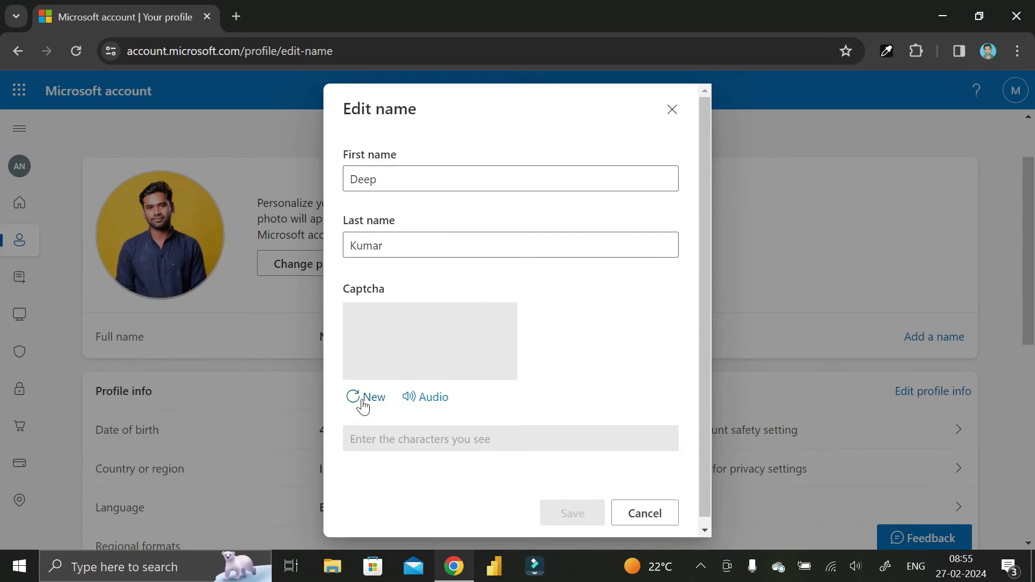
pyautogui.click(393, 440)
pyautogui.write('WGpV')
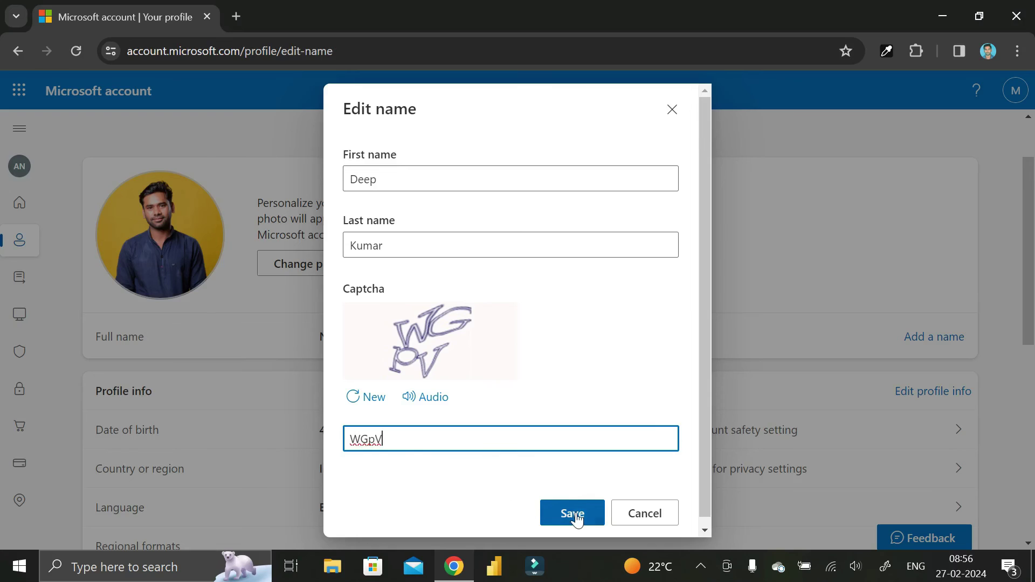
pyautogui.click(576, 512)
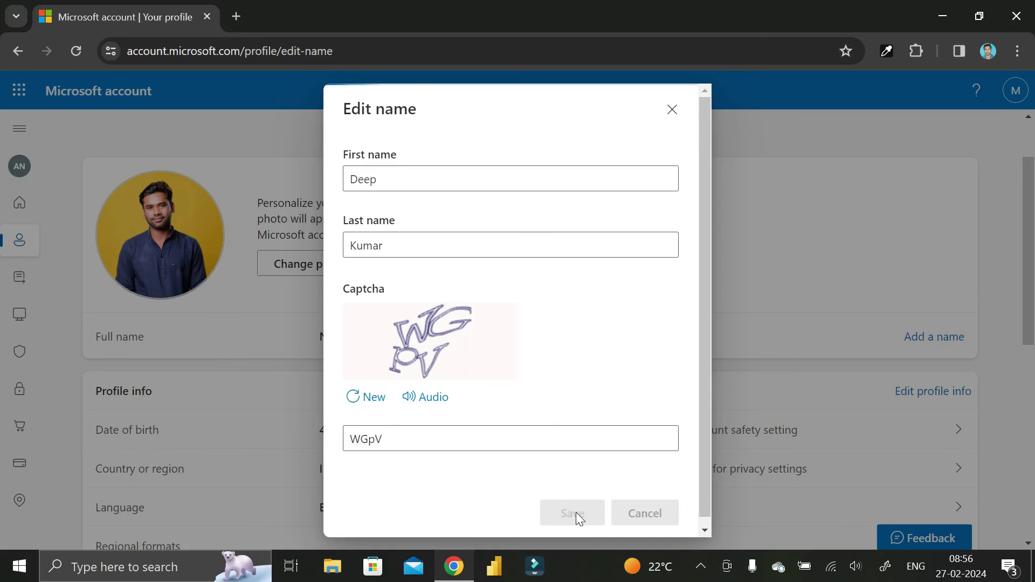
pyautogui.scroll(-3, 493, 363)
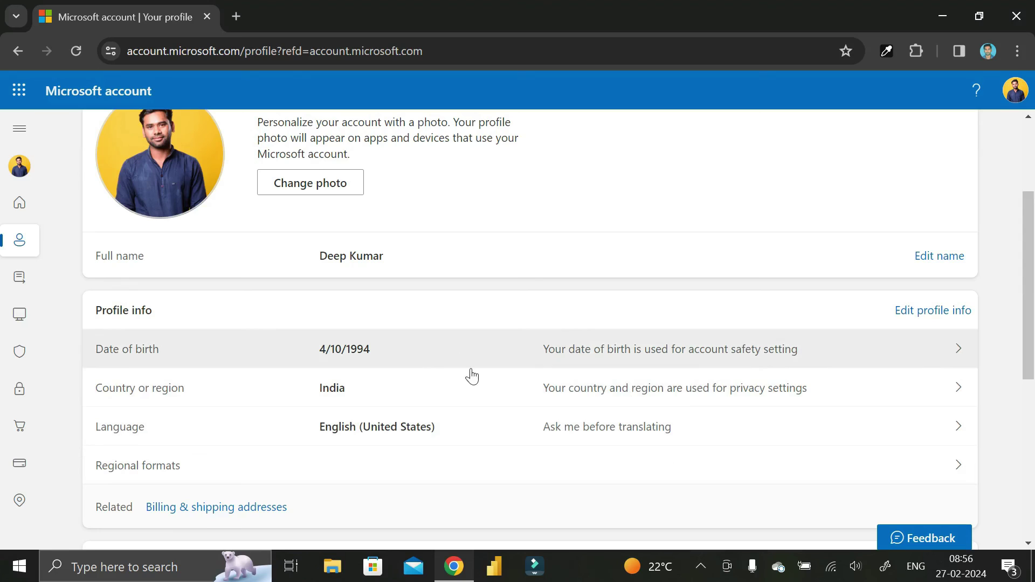
pyautogui.scroll(3, 476, 424)
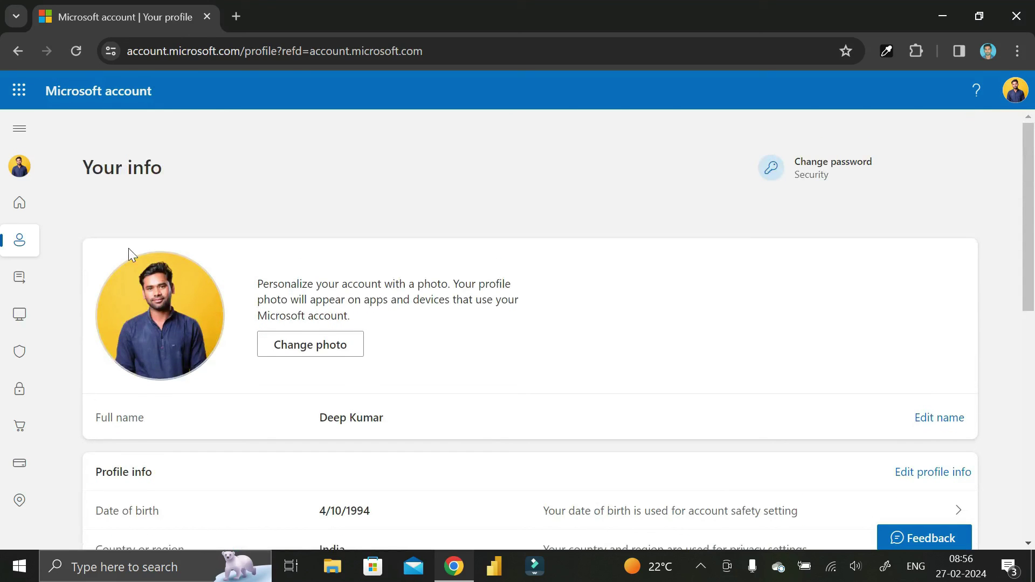
# Step: Return to Account home and launch Outlook from the app launcher
pyautogui.click(19, 203)
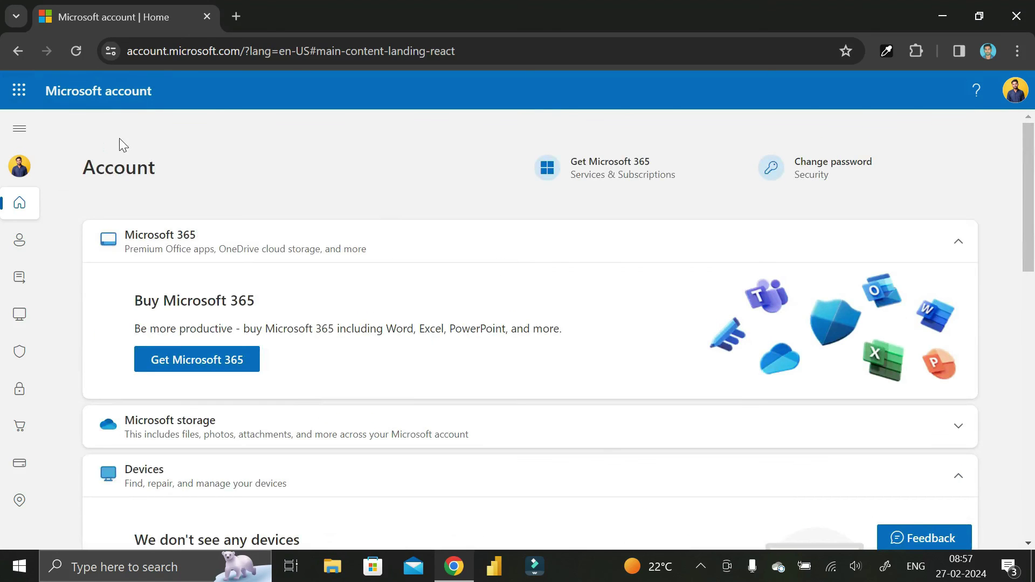
pyautogui.click(19, 90)
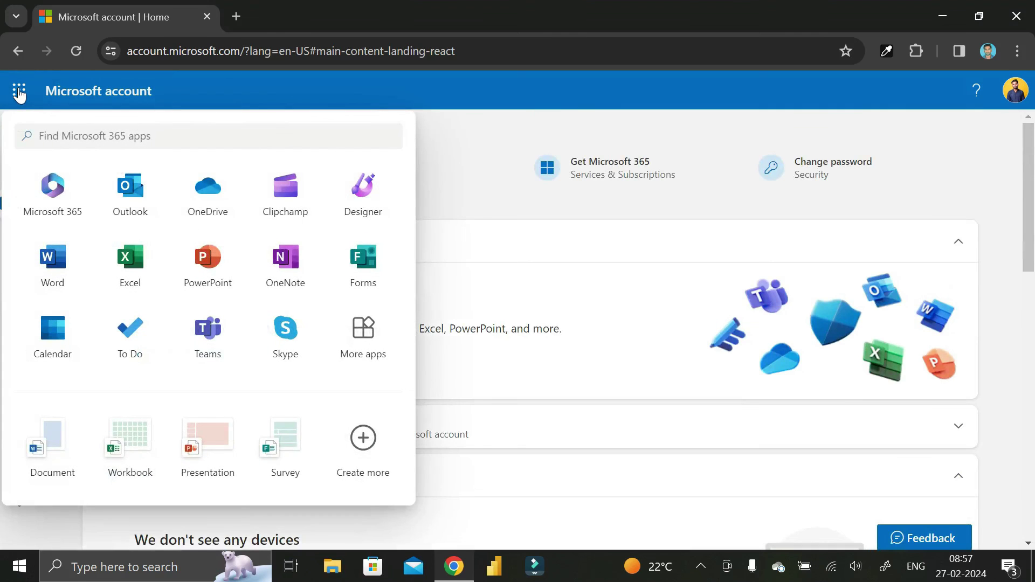
pyautogui.click(134, 197)
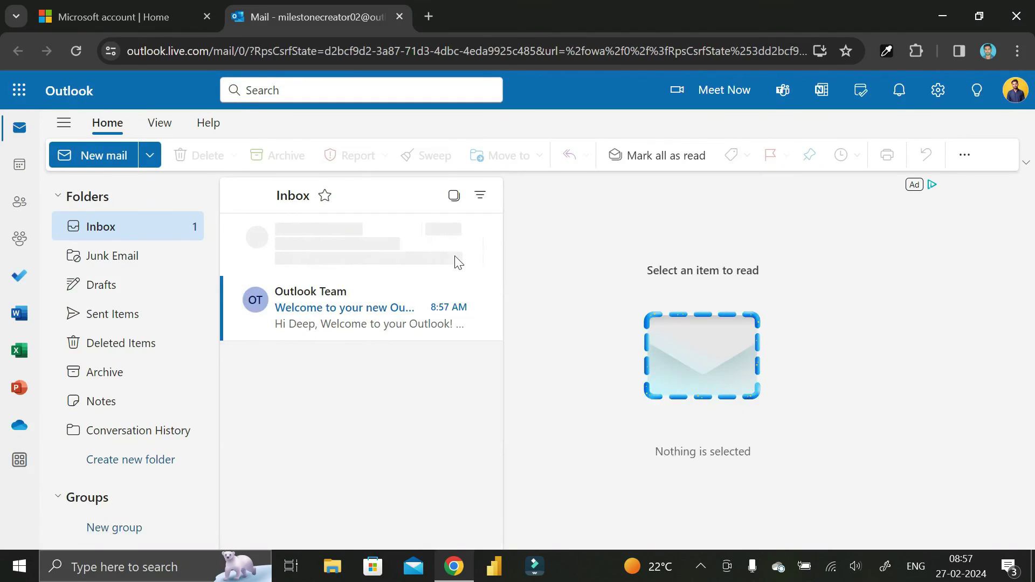